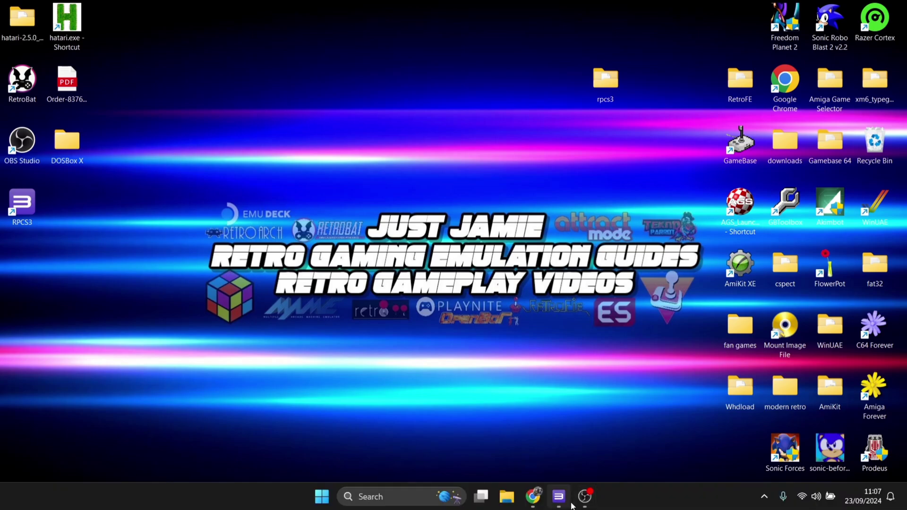
Bring the RPCS3 window forward and select TEKKEN 6 in the game list.
click(558, 498)
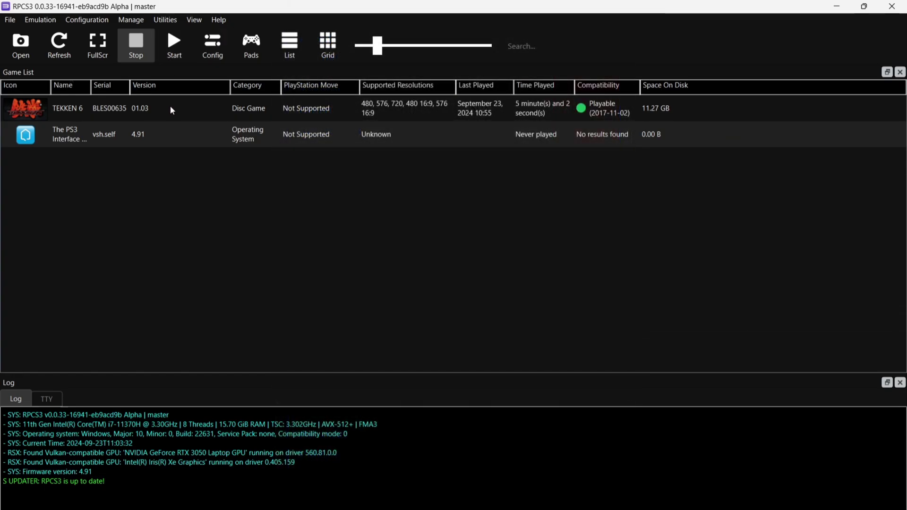
click(170, 109)
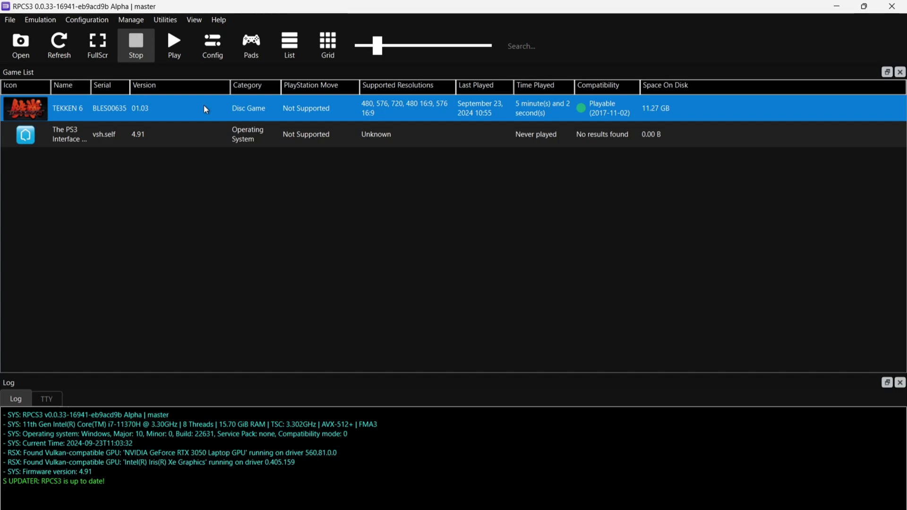
Open the RPCN Account dialog from Configuration > RPCN, keeping Official RPCN Server selected.
click(81, 23)
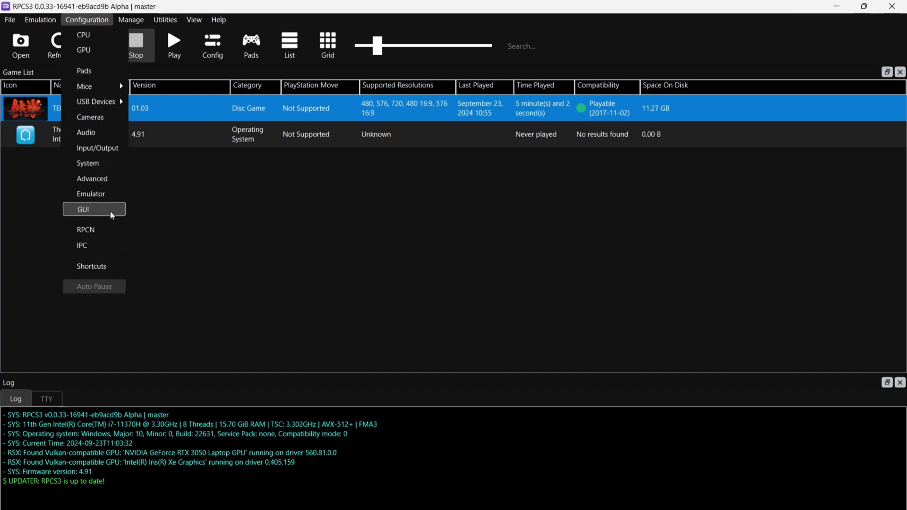
click(112, 233)
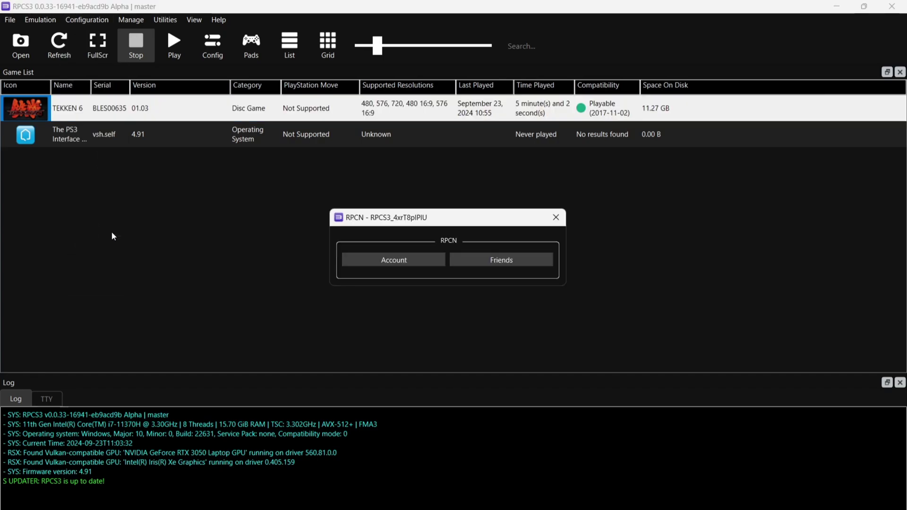
click(404, 263)
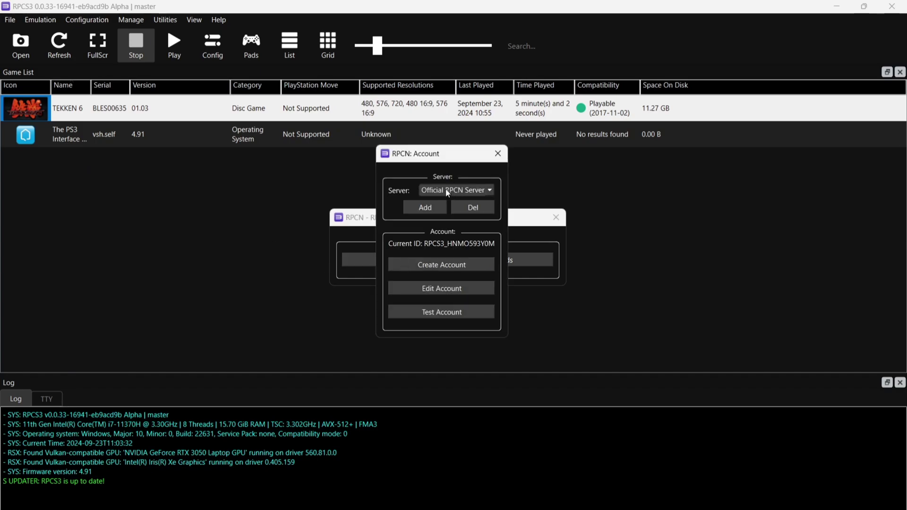
click(480, 190)
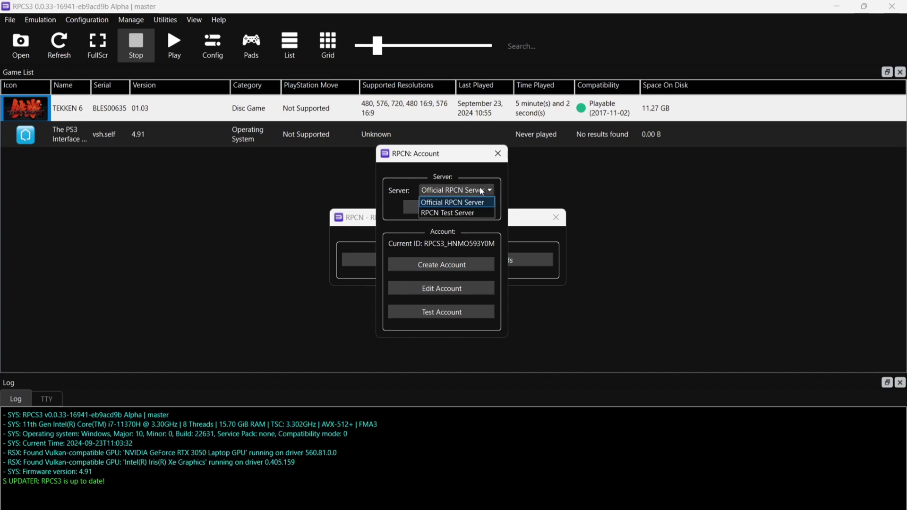
click(481, 191)
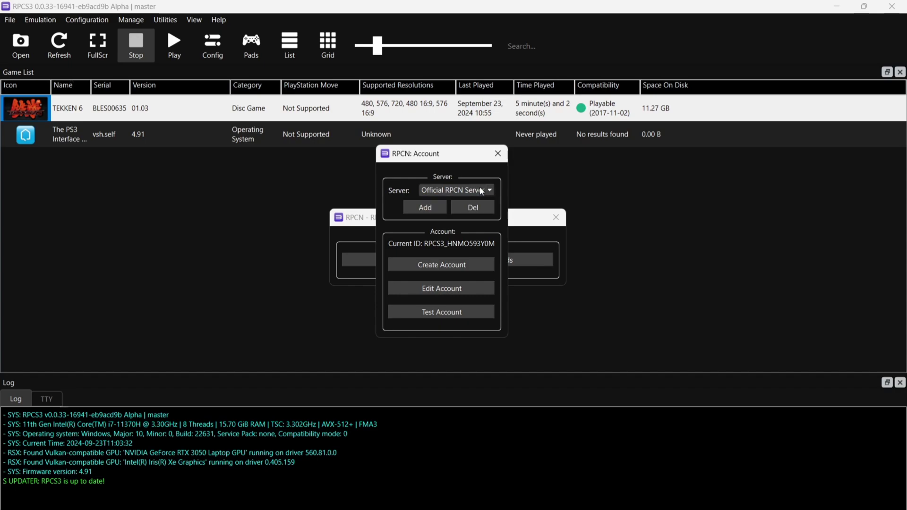
Start a new RPCN account, replacing the suggested username with a chosen one.
click(452, 267)
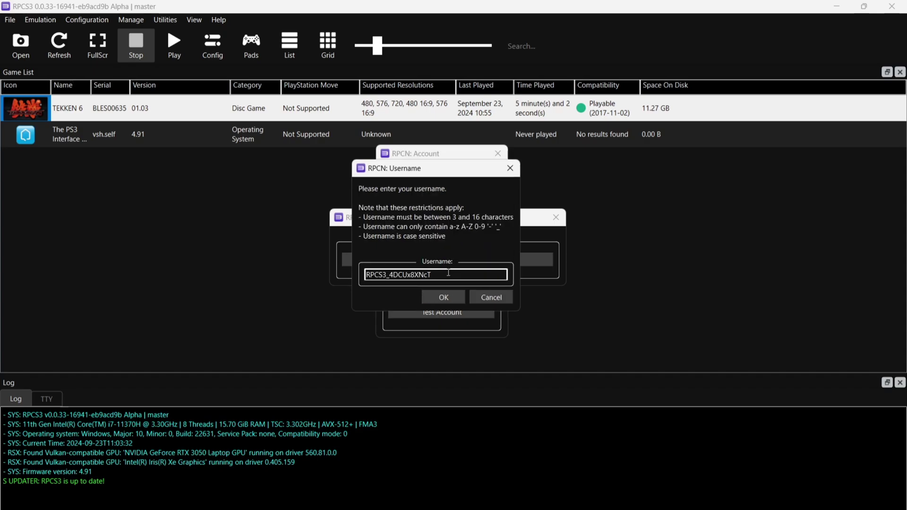
drag(448, 273, 320, 280)
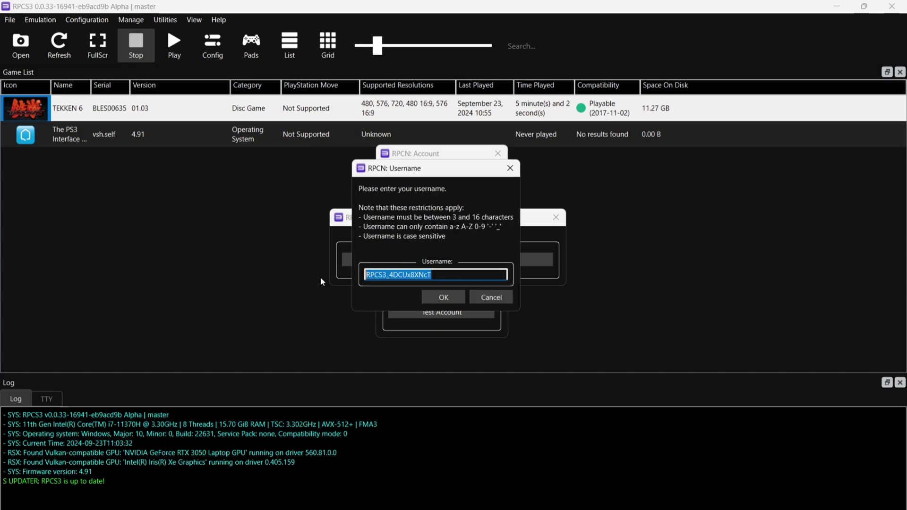
text(jus)
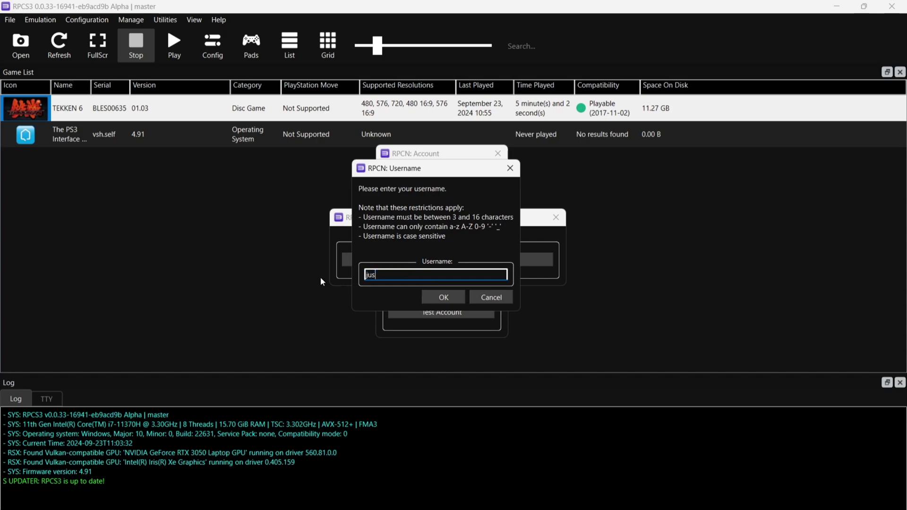
text(tjamie)
click(435, 294)
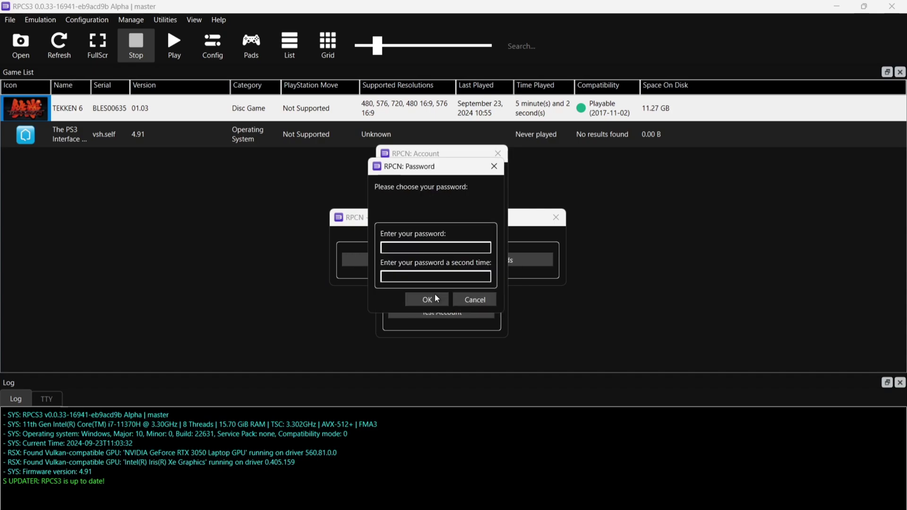
Enter the account password in both password fields and confirm it.
click(429, 246)
text(************)
key(Tab)
text(************)
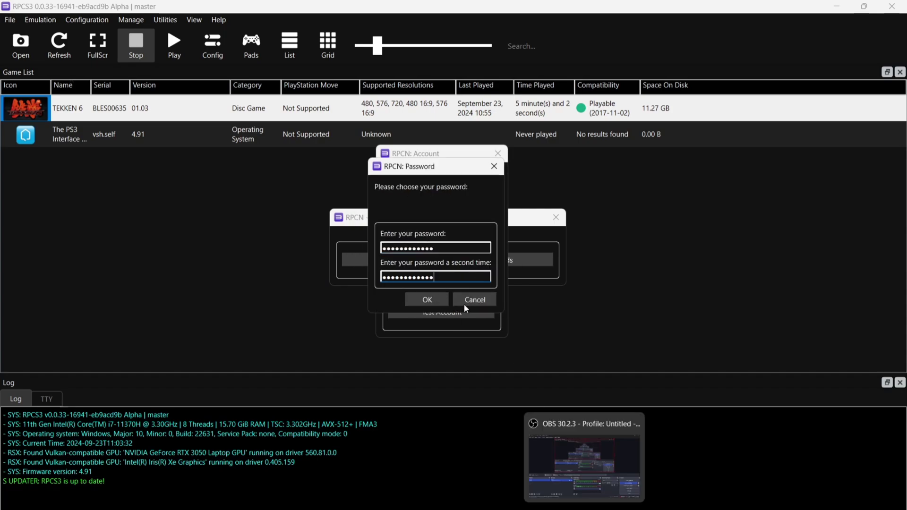
click(431, 299)
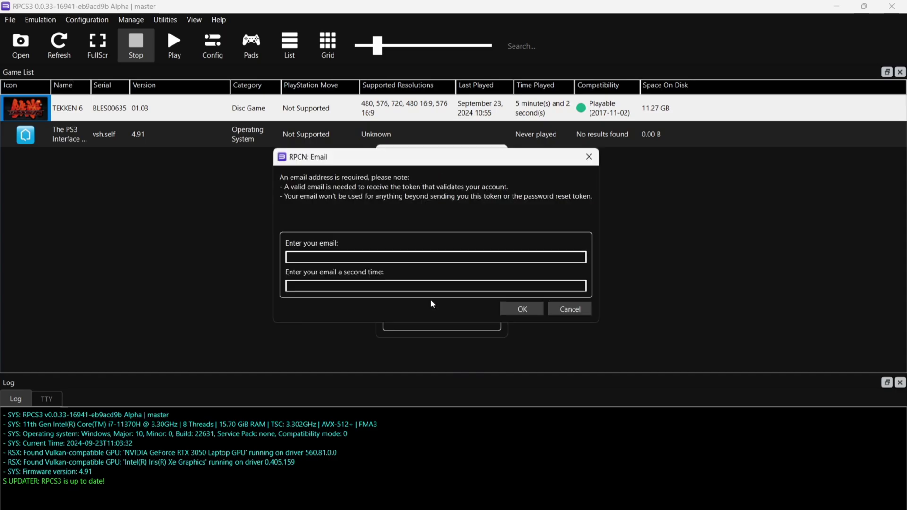
Fill in the e-mail address twice, submit it, and confirm the account details.
click(375, 258)
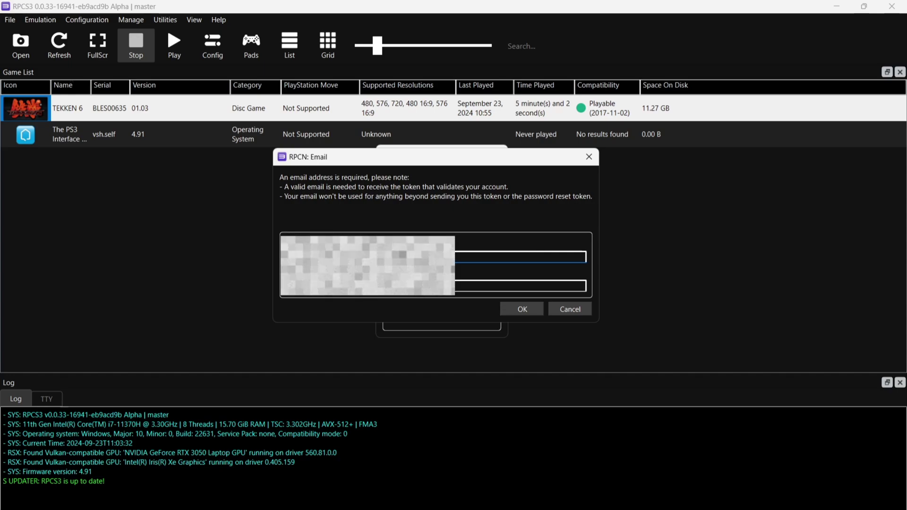
click(519, 286)
click(534, 308)
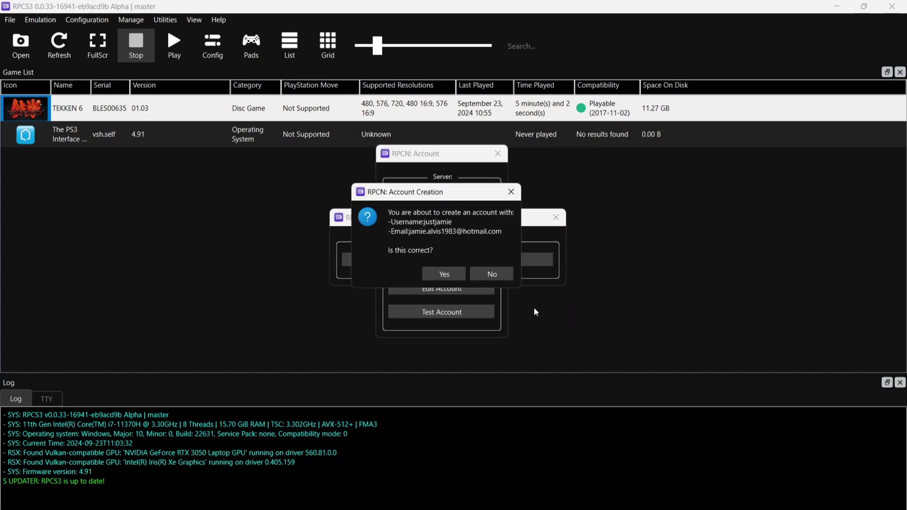
click(445, 274)
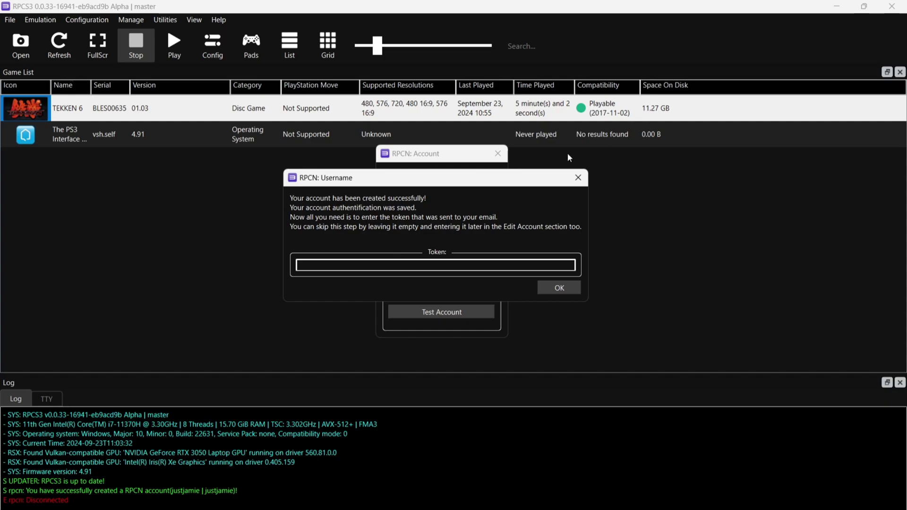
Paste the e-mailed verification token into the Token field and submit it.
click(456, 267)
key(ctrl+v)
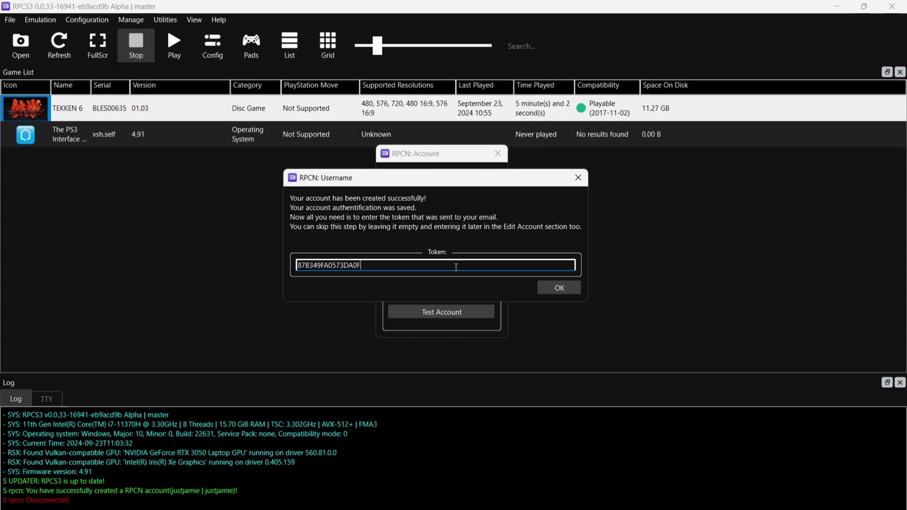
click(569, 290)
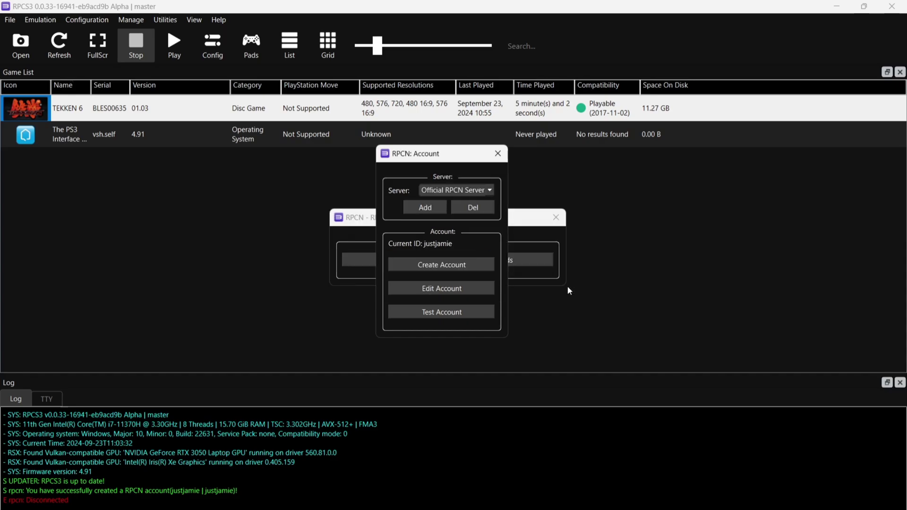
Test the new account, dismiss the valid-account message, and close both RPCN windows.
click(446, 312)
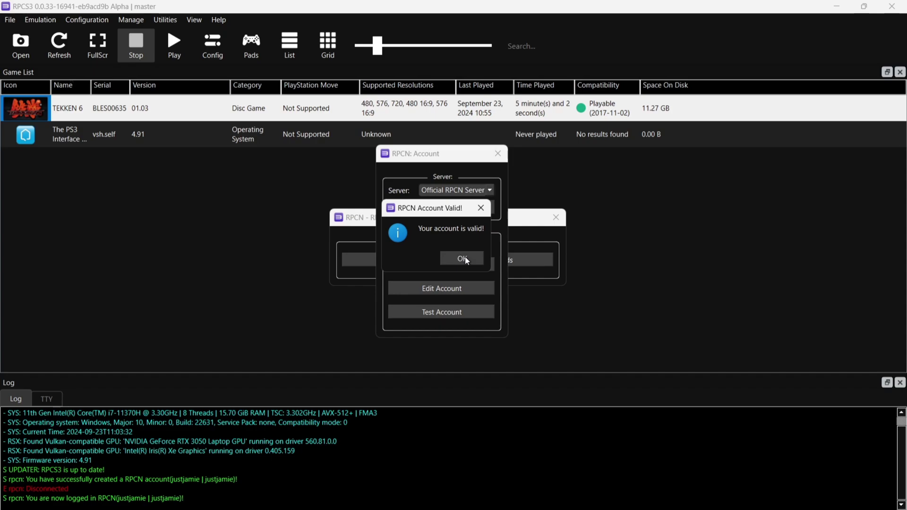
click(462, 258)
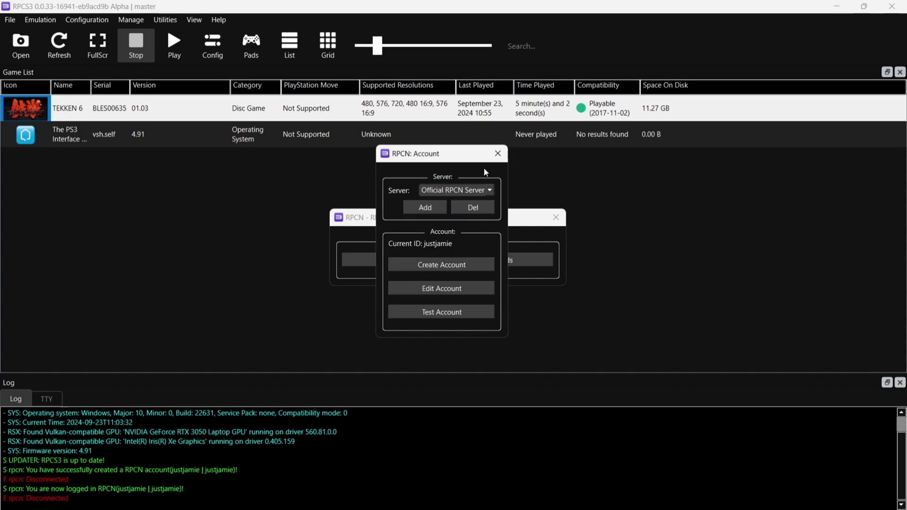
click(498, 154)
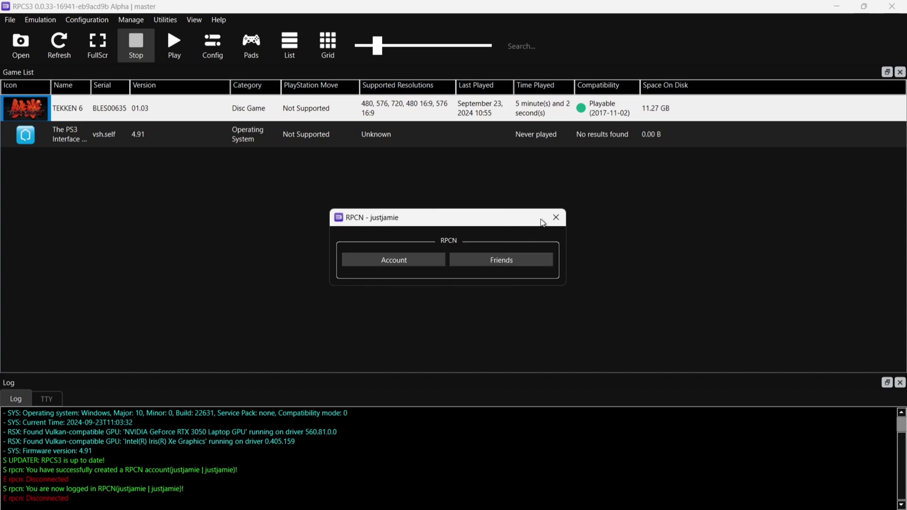
click(555, 218)
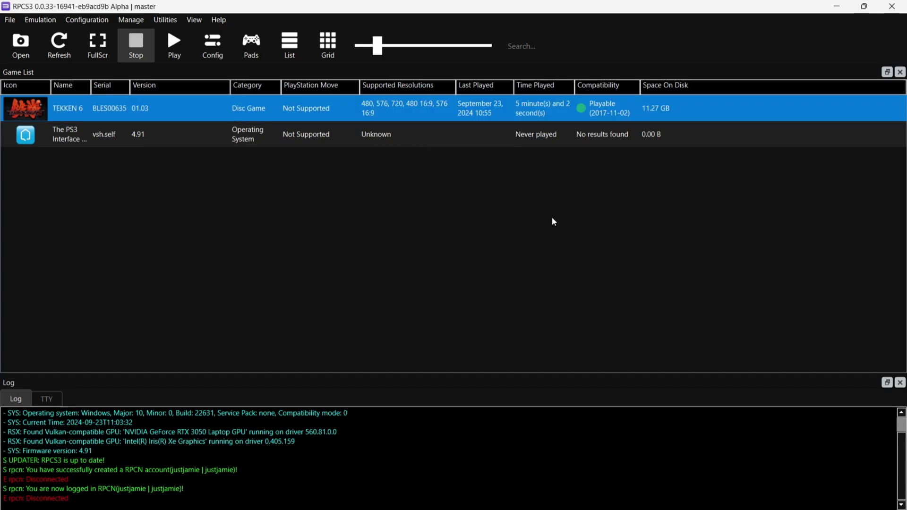
Create a TEKKEN 6 custom configuration with Network Status Connected and PSN Status RPCN, and save it.
right_click(105, 112)
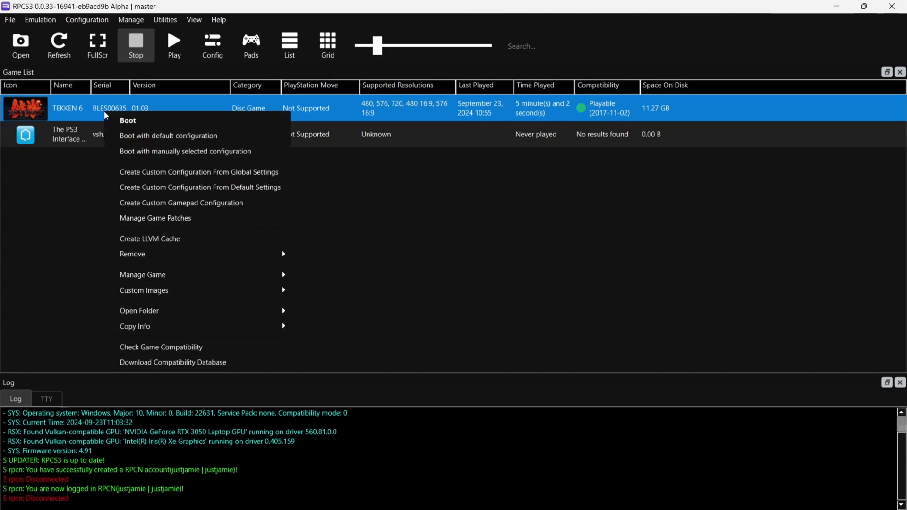
click(187, 175)
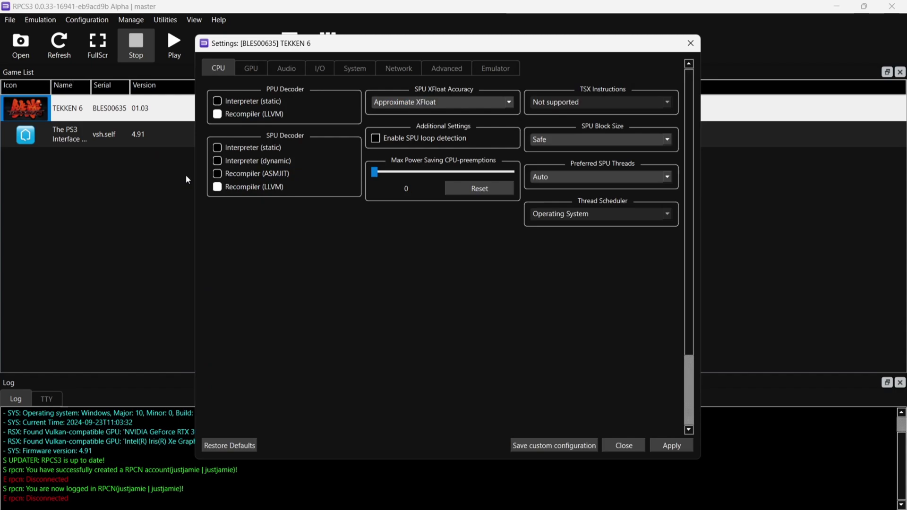
click(391, 71)
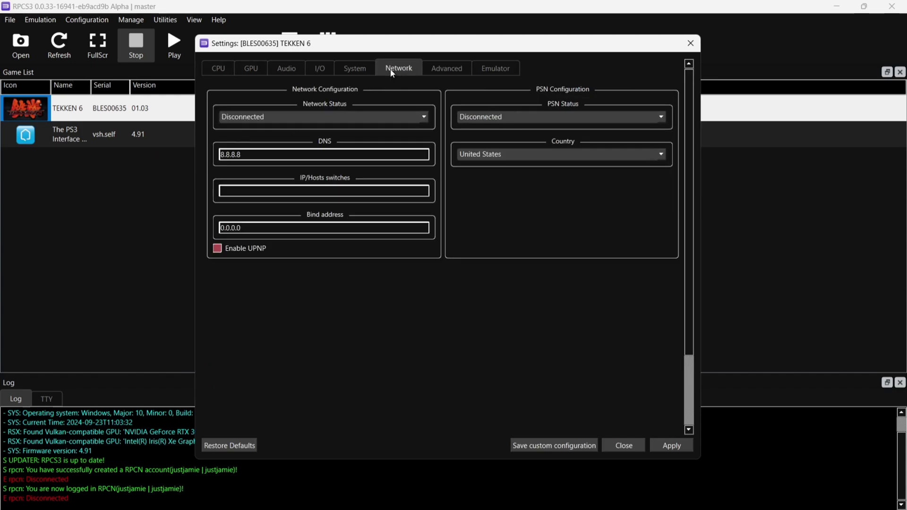
click(362, 121)
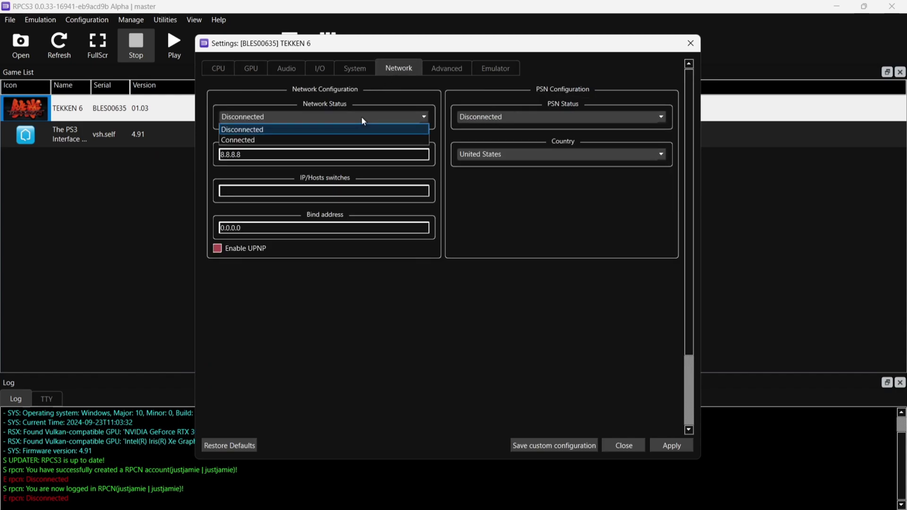
click(351, 140)
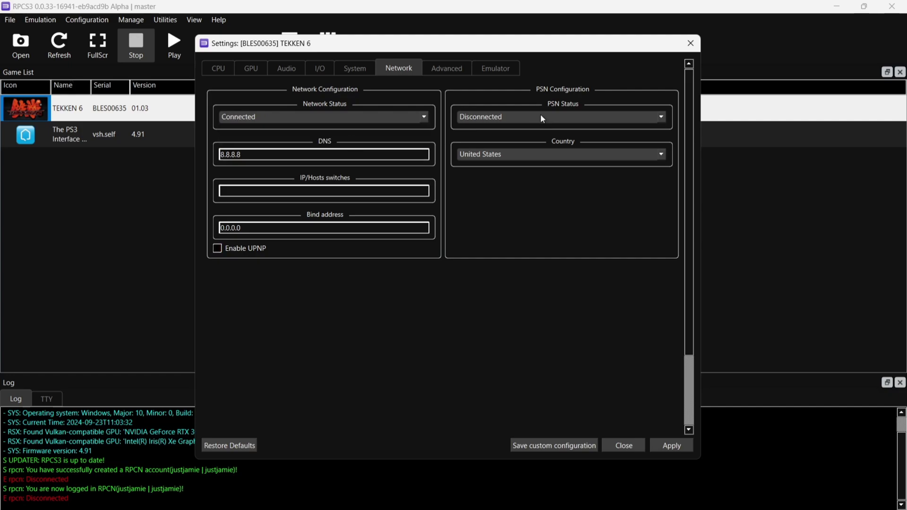
click(575, 122)
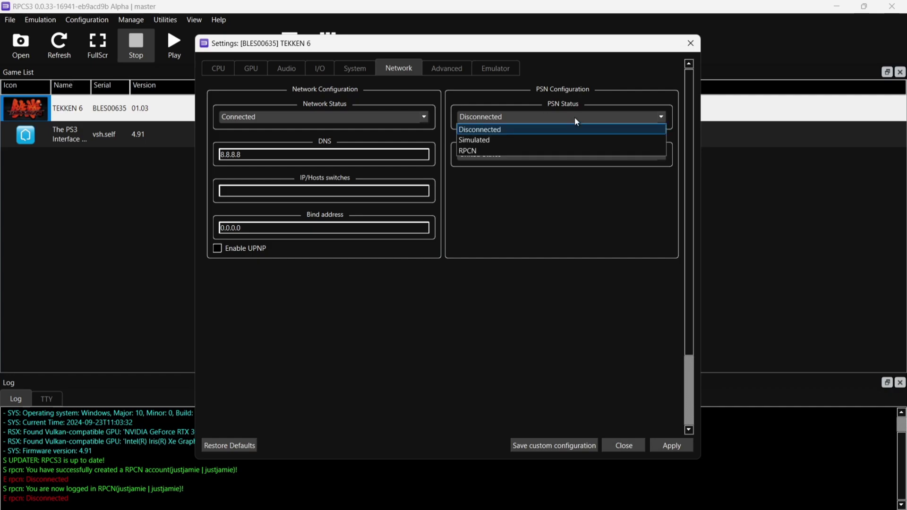
click(568, 151)
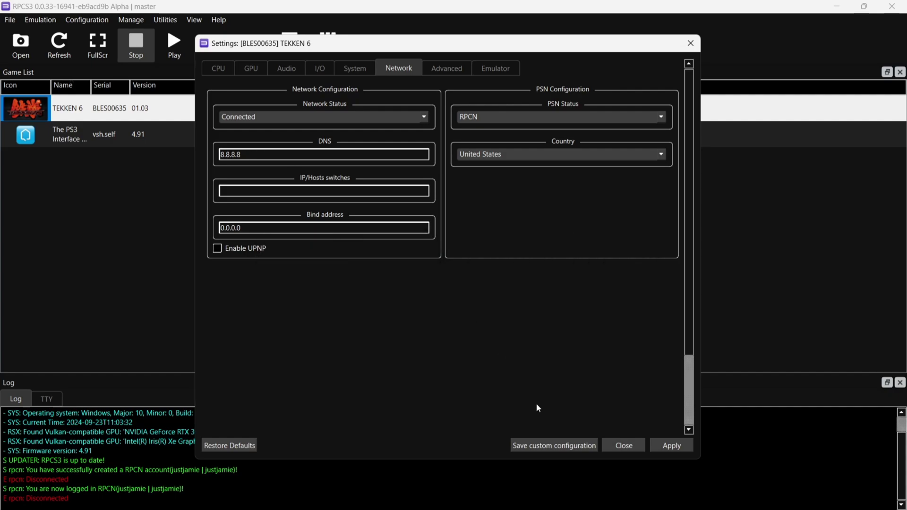
click(574, 447)
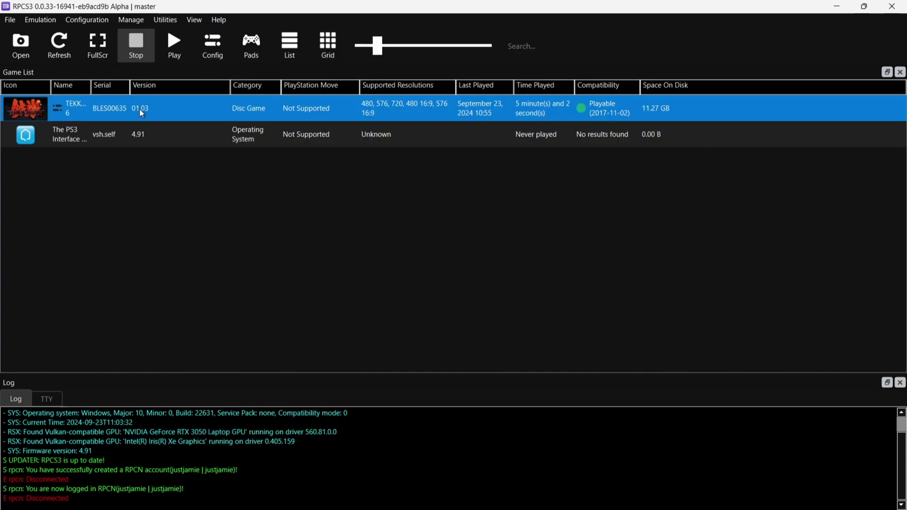
Boot TEKKEN 6 with its custom configuration and select ONLINE MODE from the game menu.
right_click(140, 112)
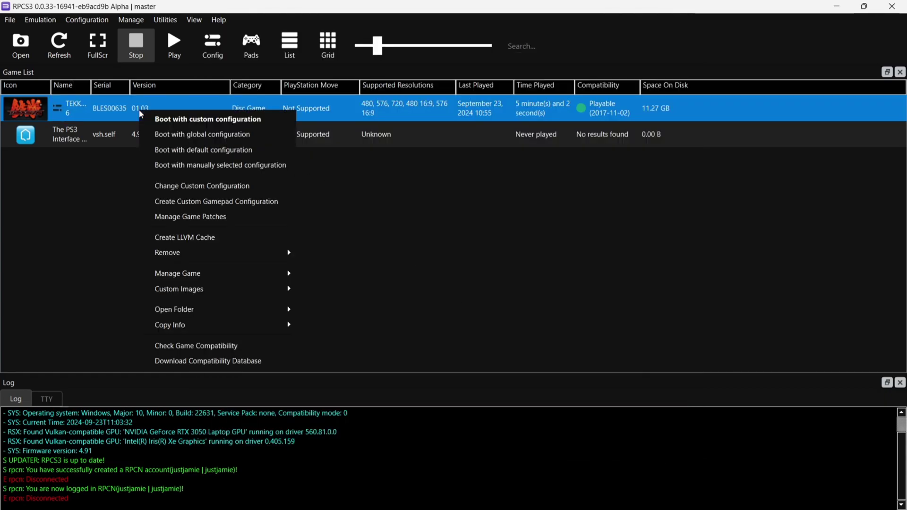
click(183, 120)
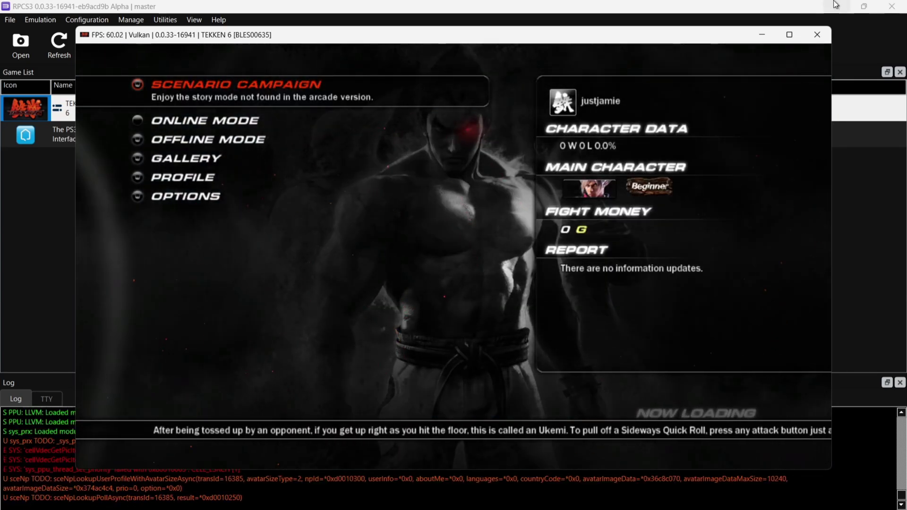
key(Down)
key(x)
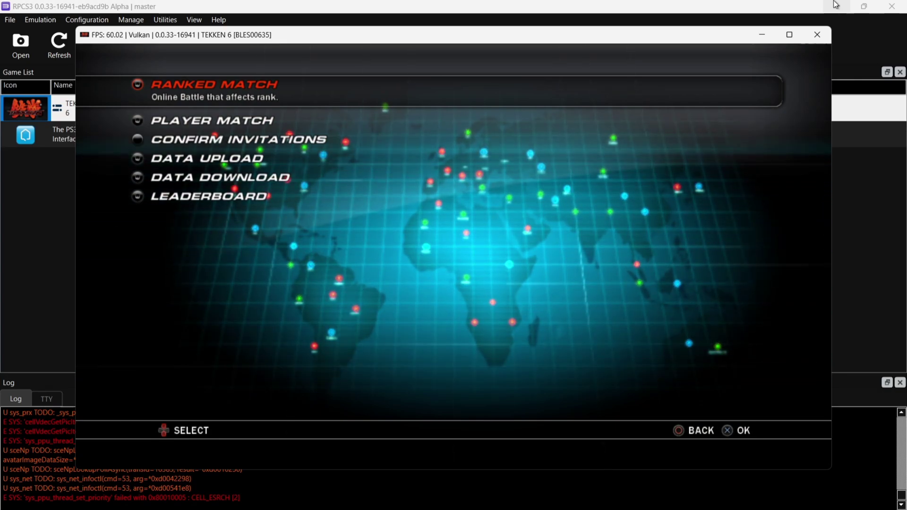
Open RANKED MATCH, dismiss the rank-promotion message, pick Jin and start the match.
key(x)
key(x)
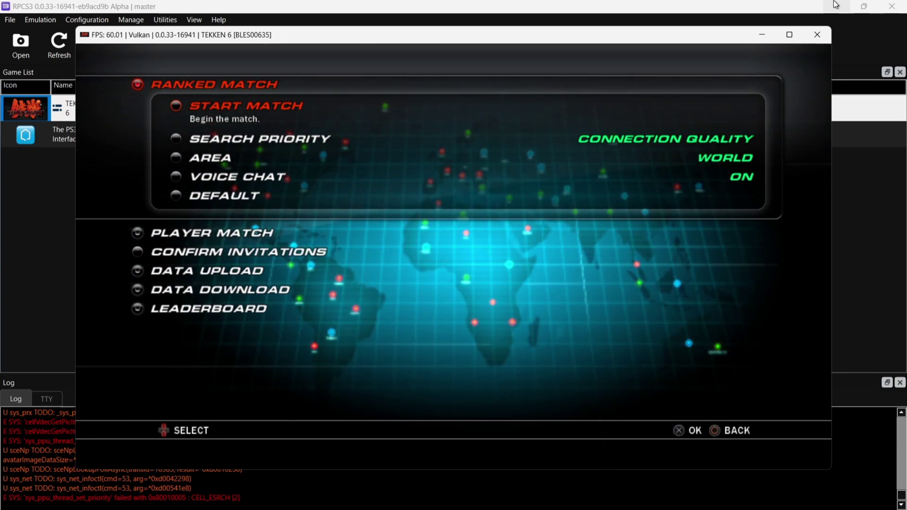
key(x)
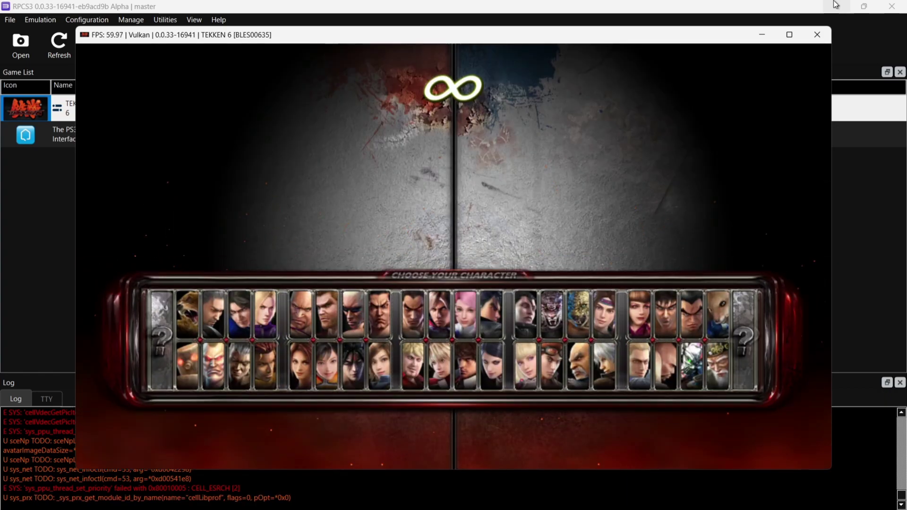
key(Right)
key(x)
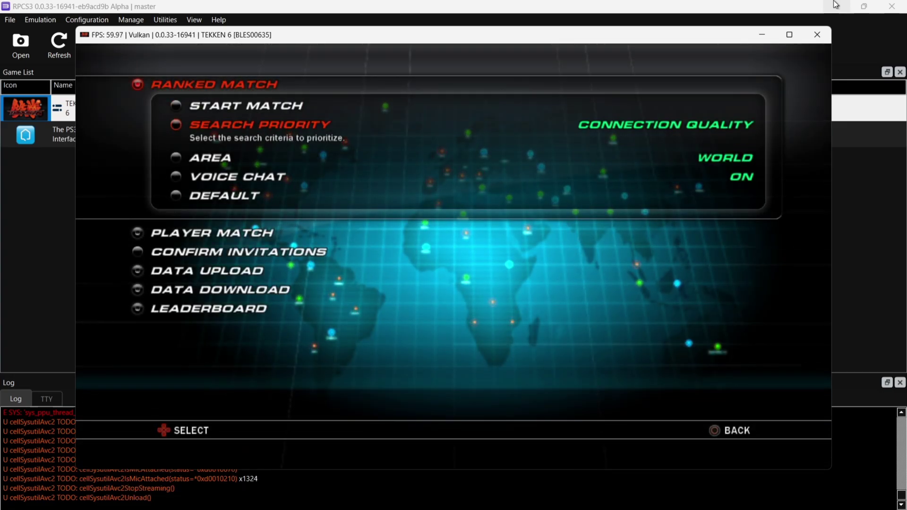
Search PLAYER MATCH > CUSTOM MATCH, join the first session, and acknowledge the lost-connection message.
key(c)
key(Down)
key(x)
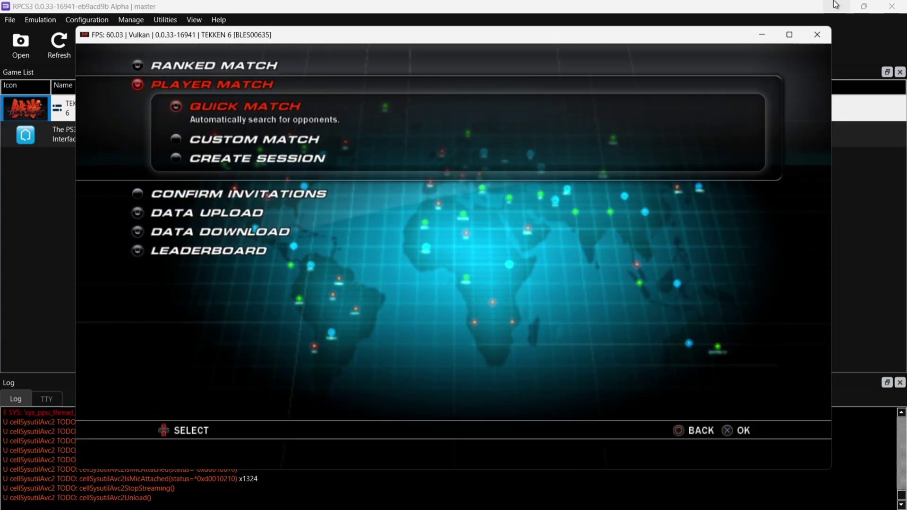
key(Down)
key(x)
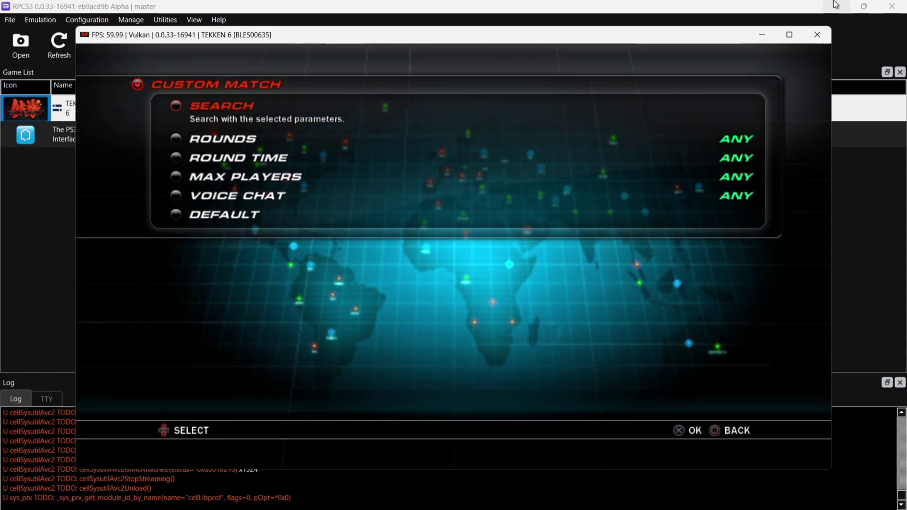
key(x)
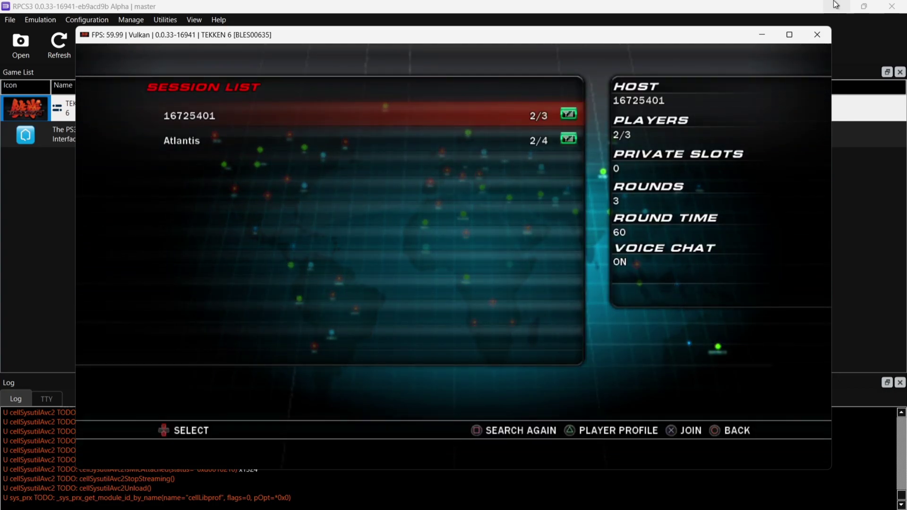
key(x)
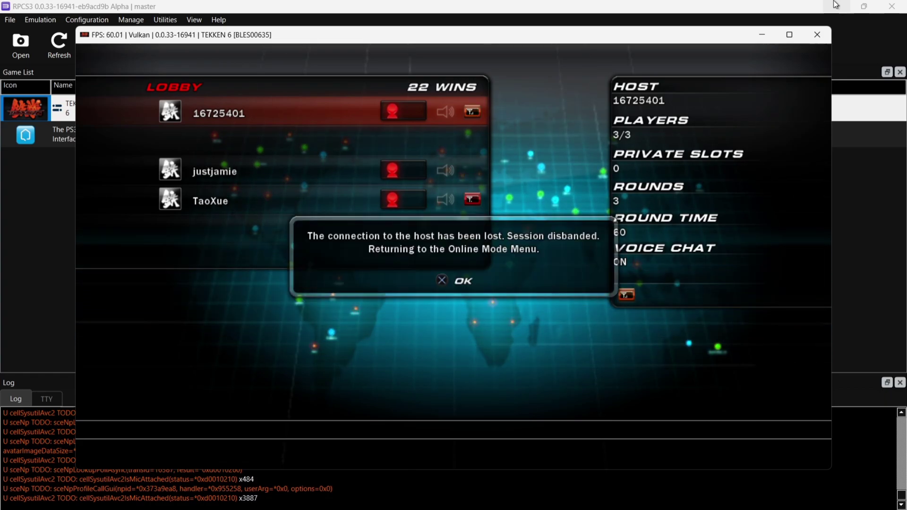
key(x)
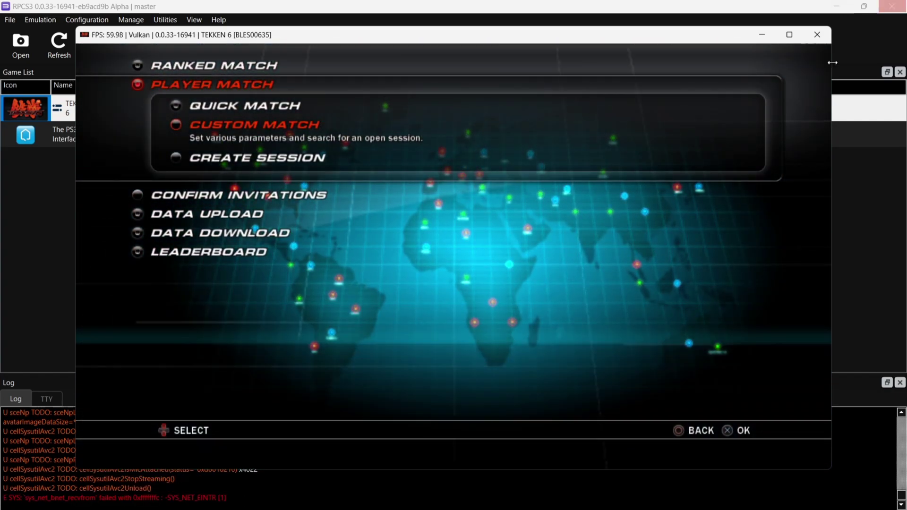
Close the running game and tick Enable UPNP in TEKKEN 6's custom network settings.
click(819, 36)
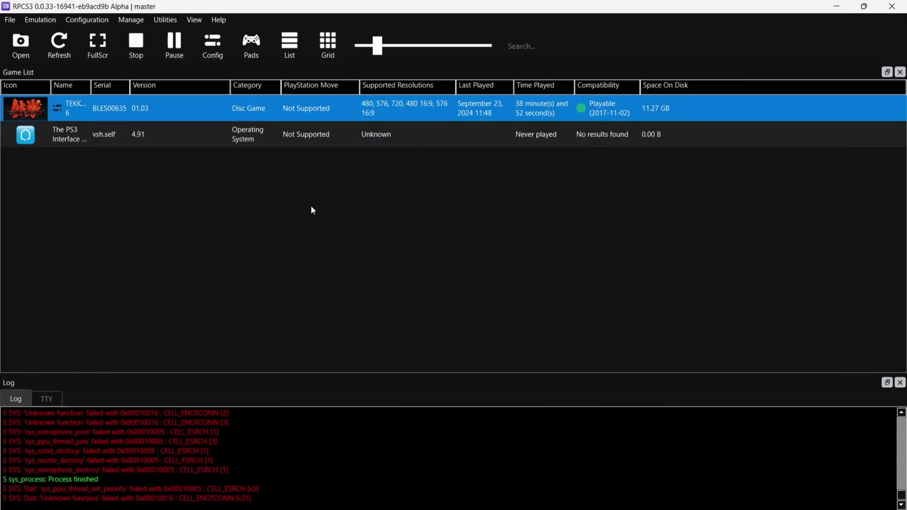
right_click(99, 110)
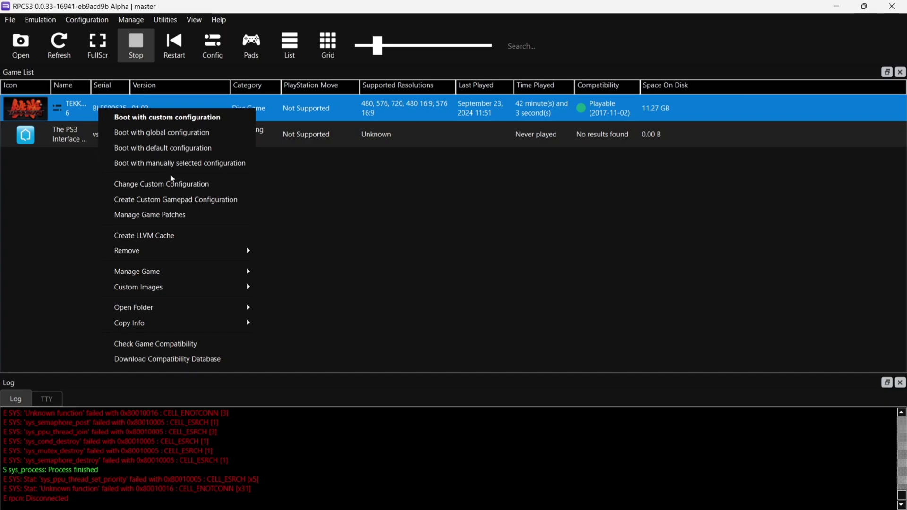
click(222, 184)
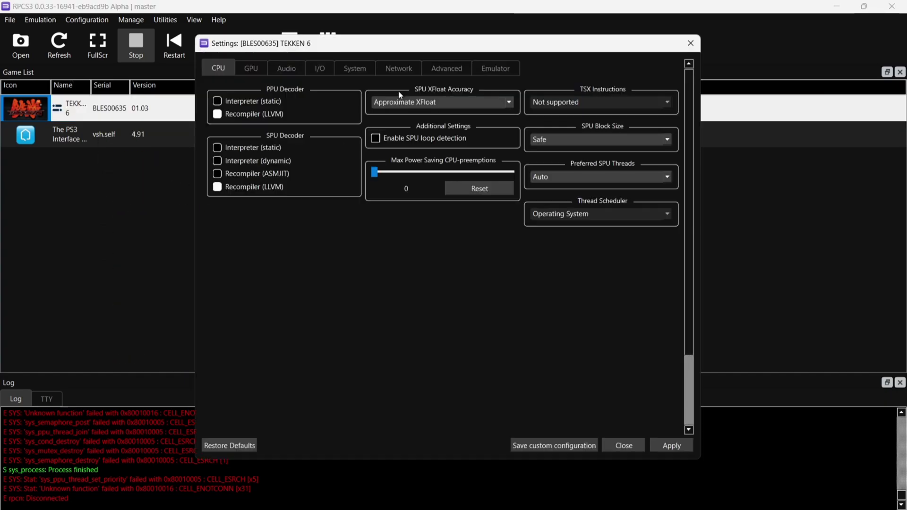
click(393, 68)
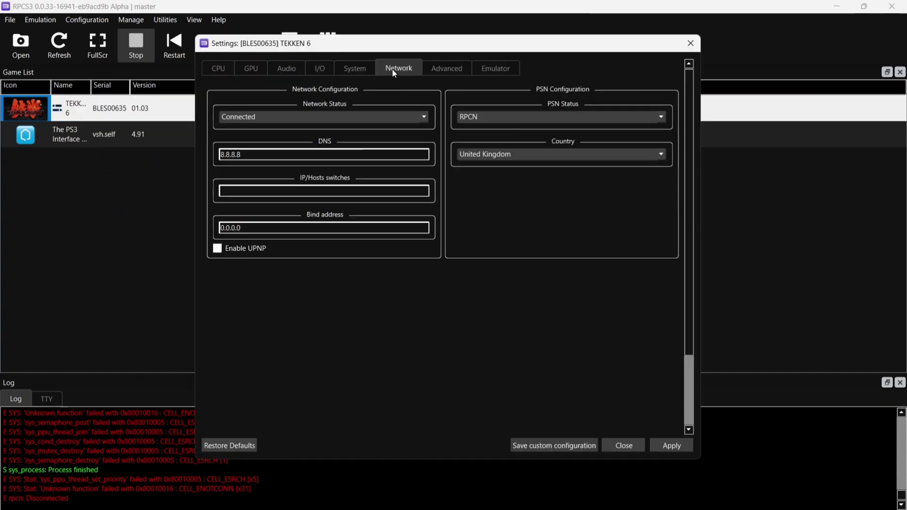
click(219, 250)
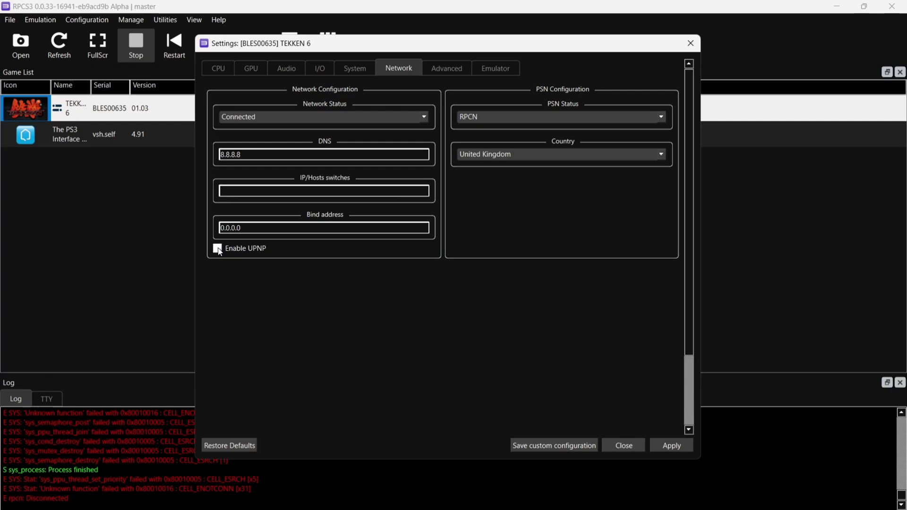
click(217, 249)
Save TEKKEN 6's custom configuration with UPnP enabled and close the settings.
click(549, 446)
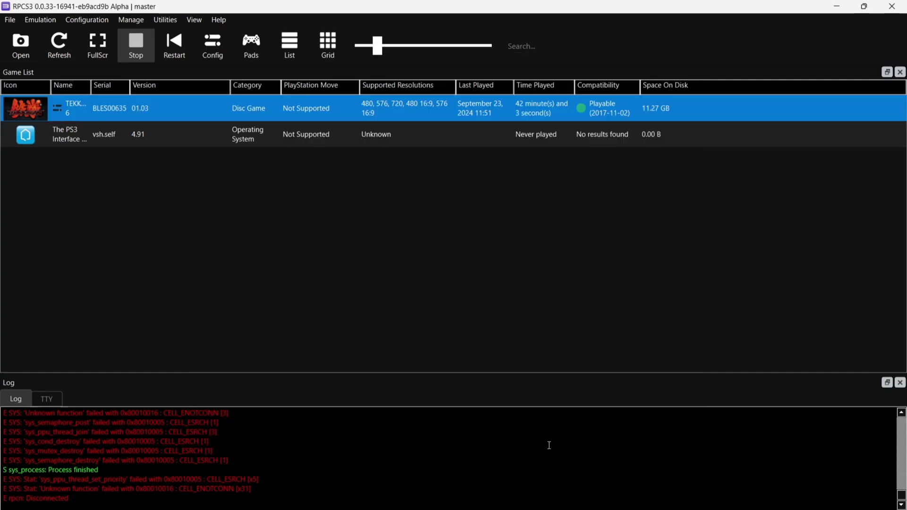